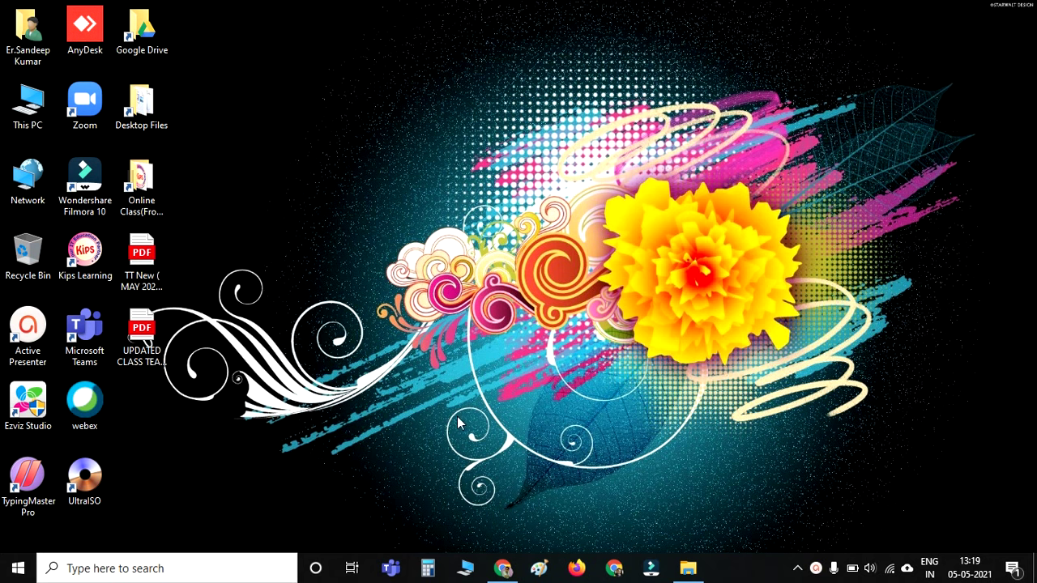
Search Google for 'tinkercad' in Chrome.
click(509, 570)
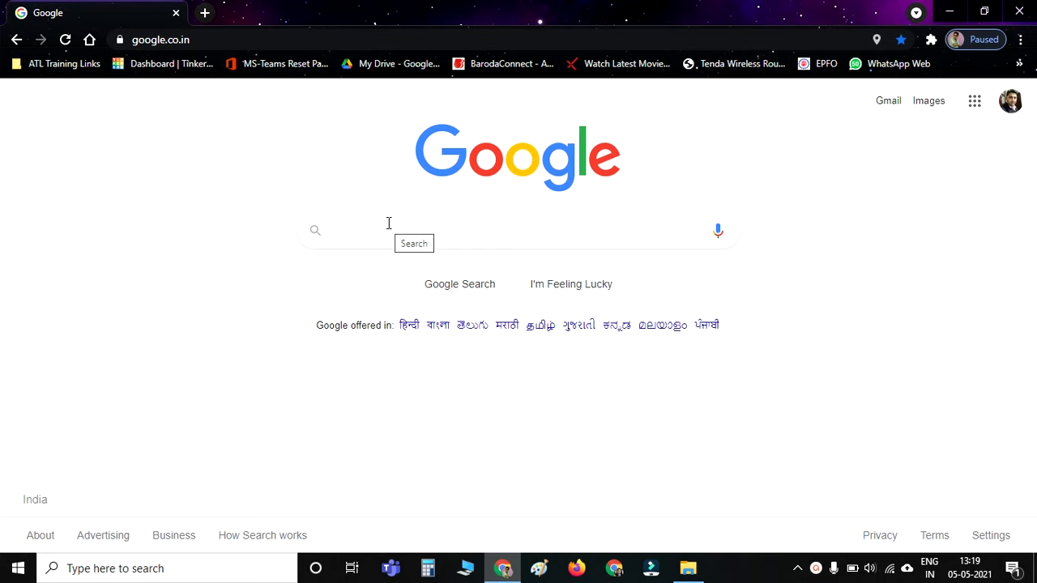
text(tinker)
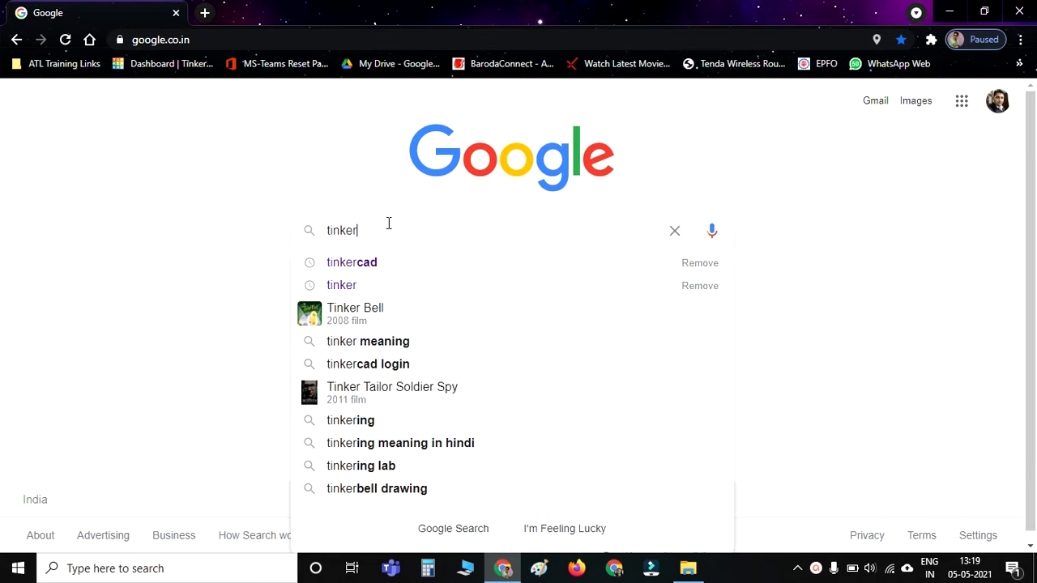
text(cad)
key(Return)
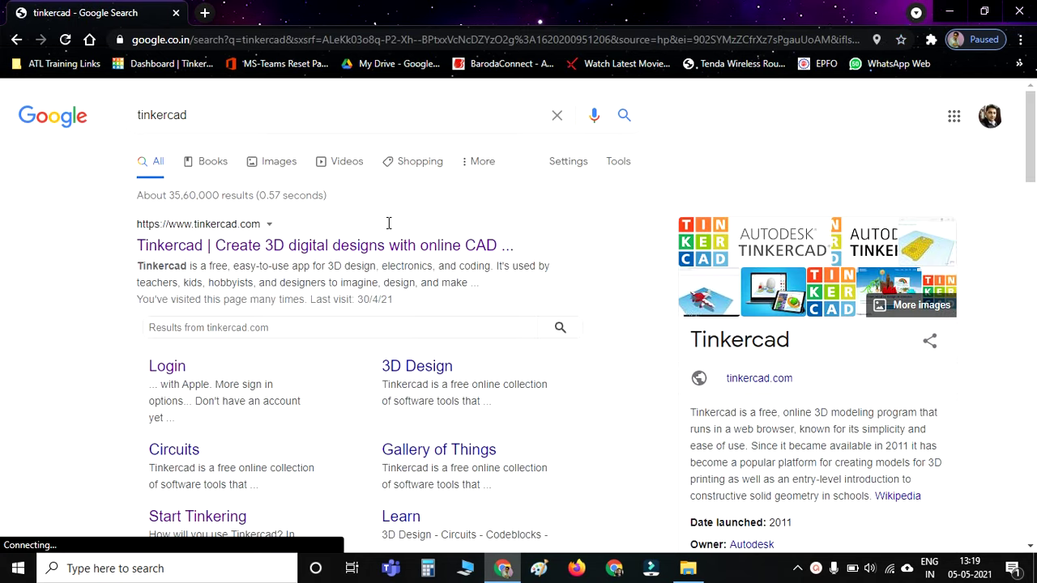
Open tinkercad.com from the search results and log out of the signed-in account.
click(177, 254)
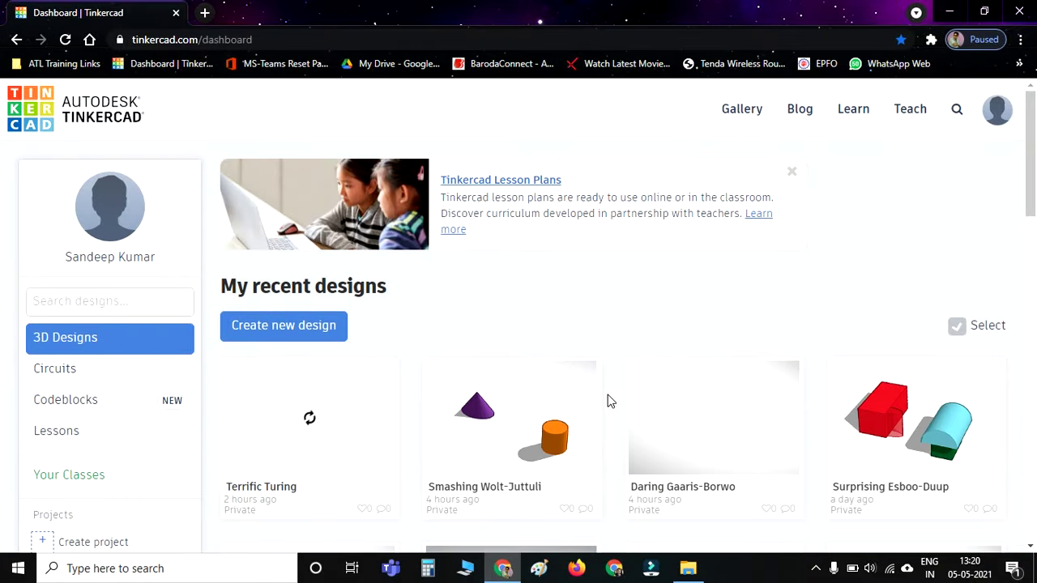
click(995, 115)
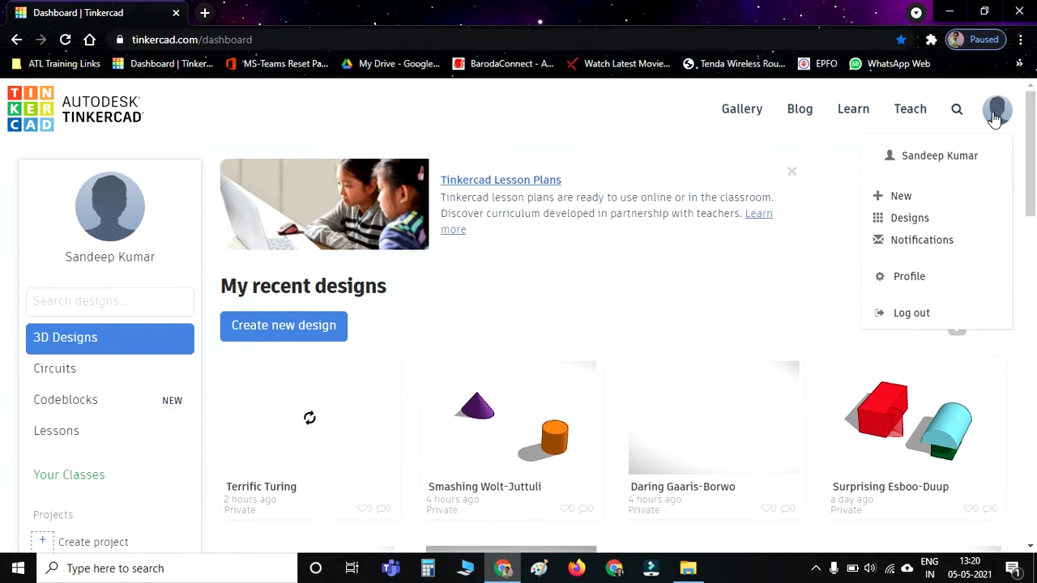
click(902, 312)
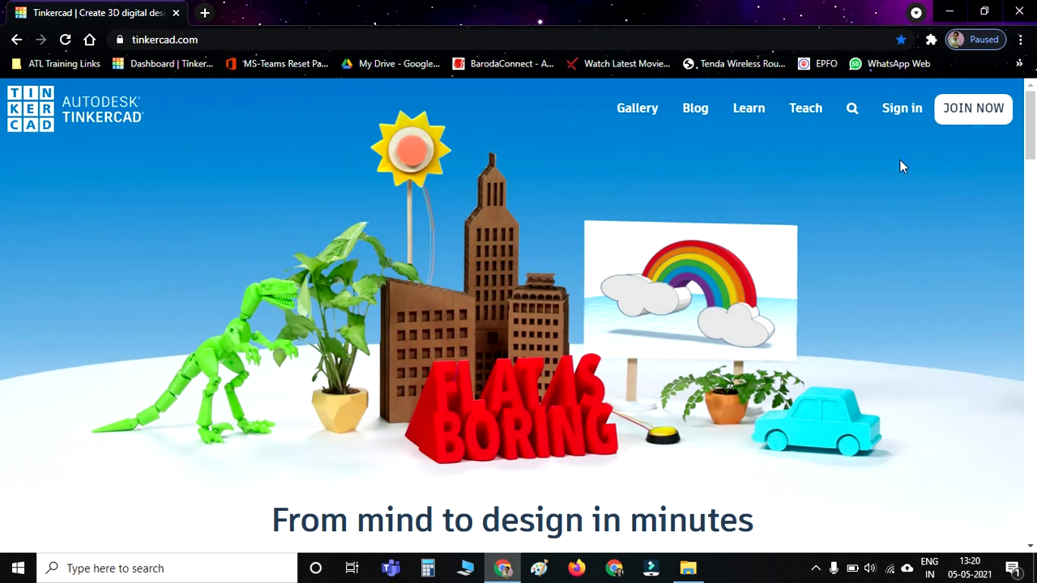
Go to Tinkercad's sign-in page and choose 'Sign in with Google'.
click(903, 108)
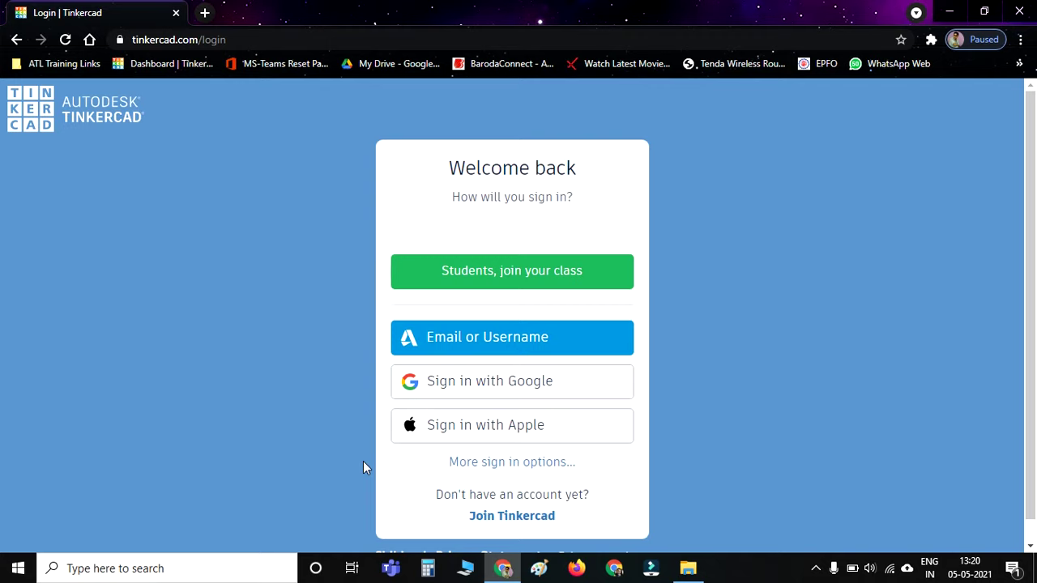
click(471, 394)
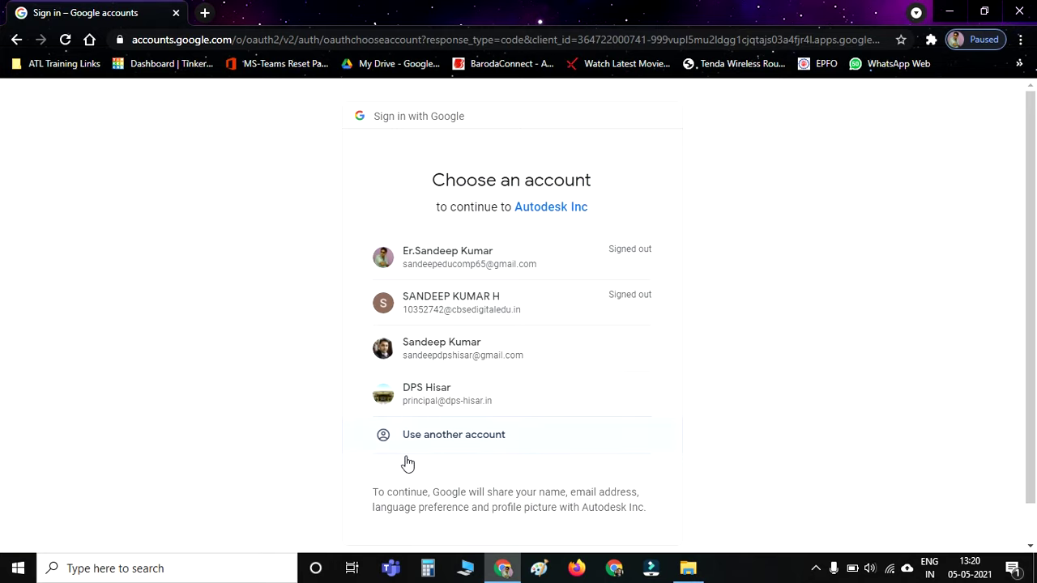
Choose 'Use another account' and clear the prefilled e-mail address.
click(448, 437)
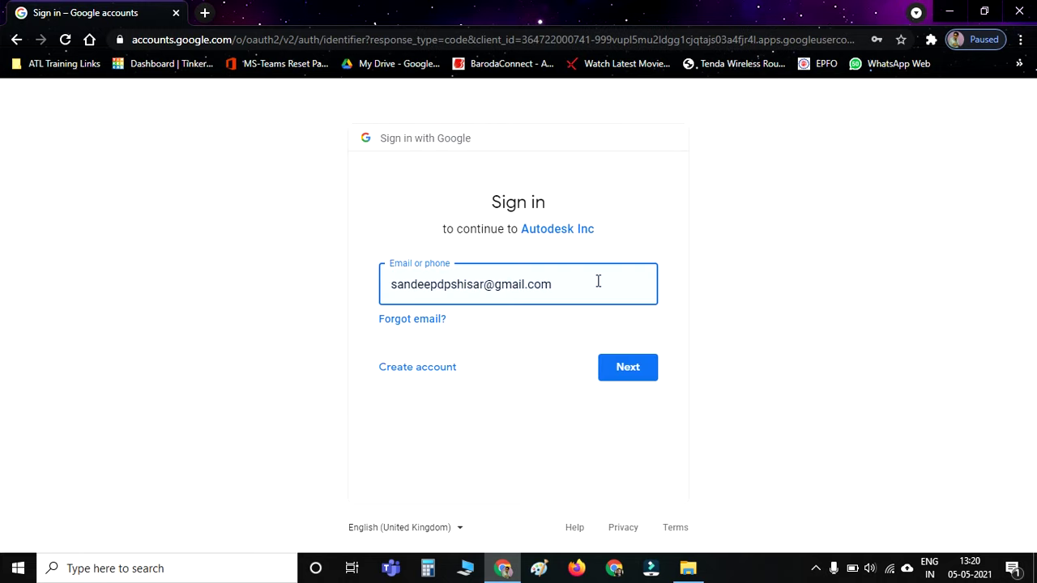
key(ctrl+a)
key(BackSpace)
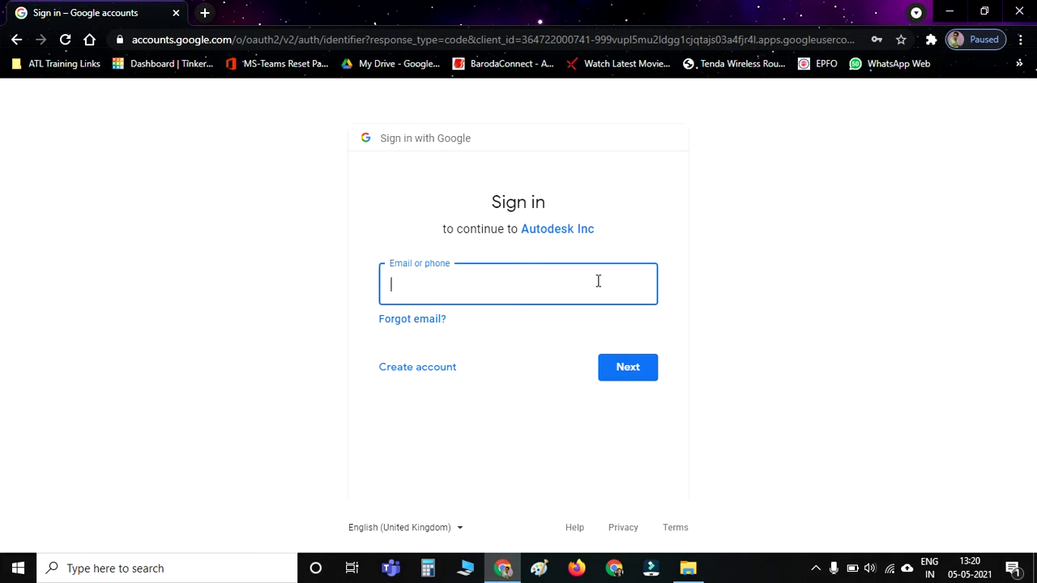
click(689, 254)
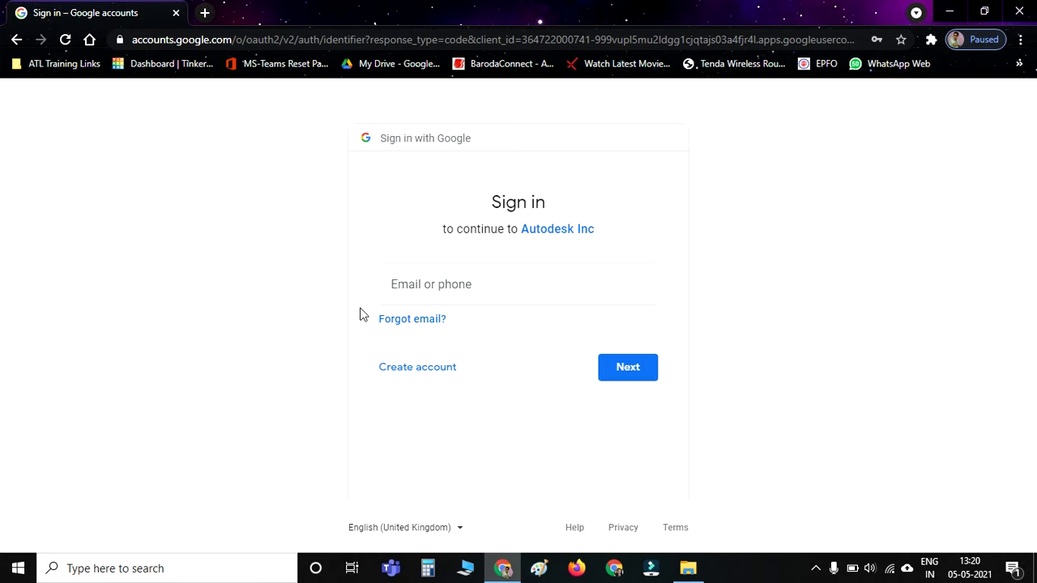
Enter the account's e-mail address and continue to the password page.
click(418, 279)
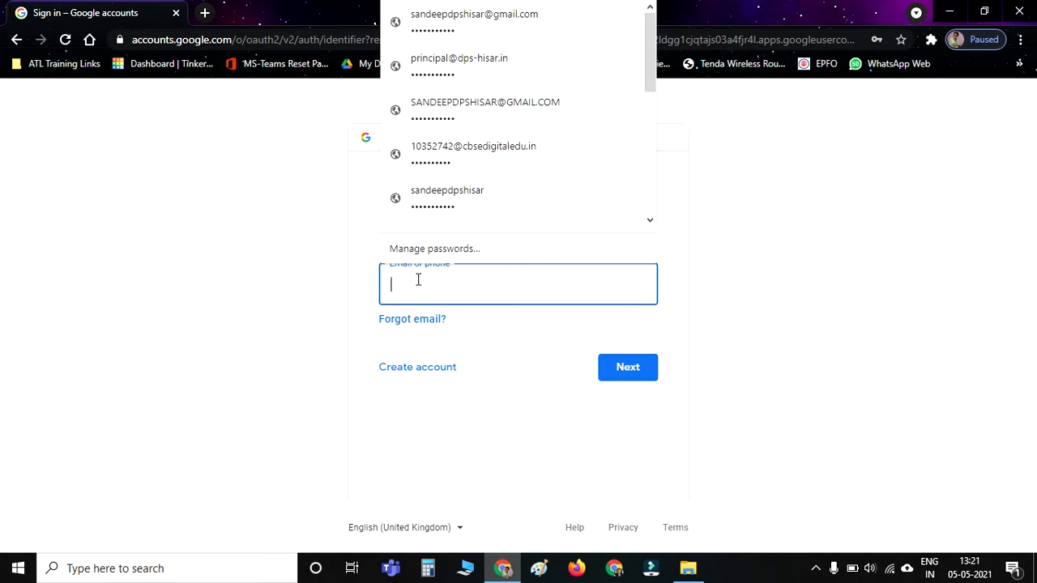
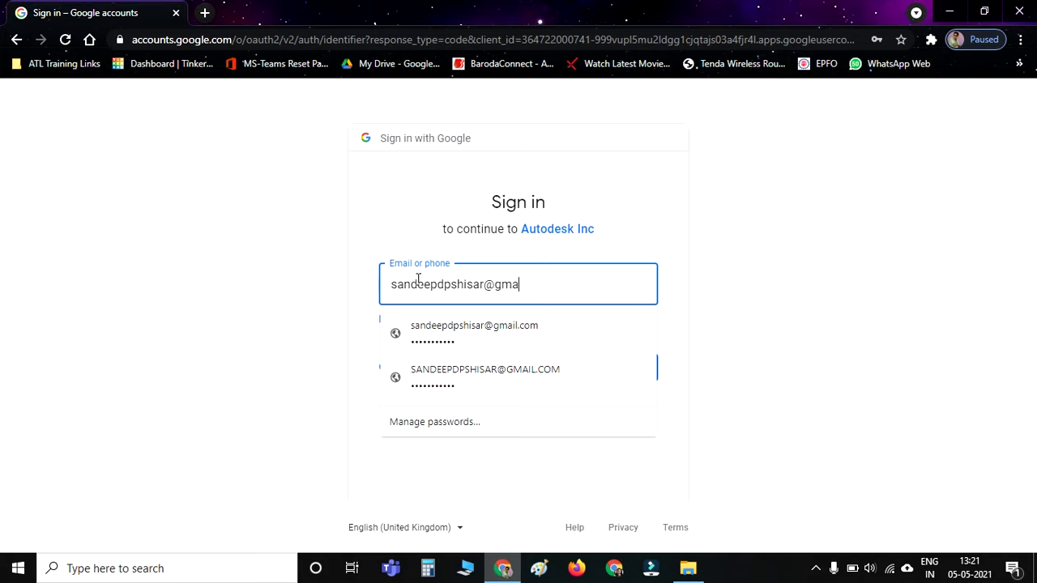
click(695, 235)
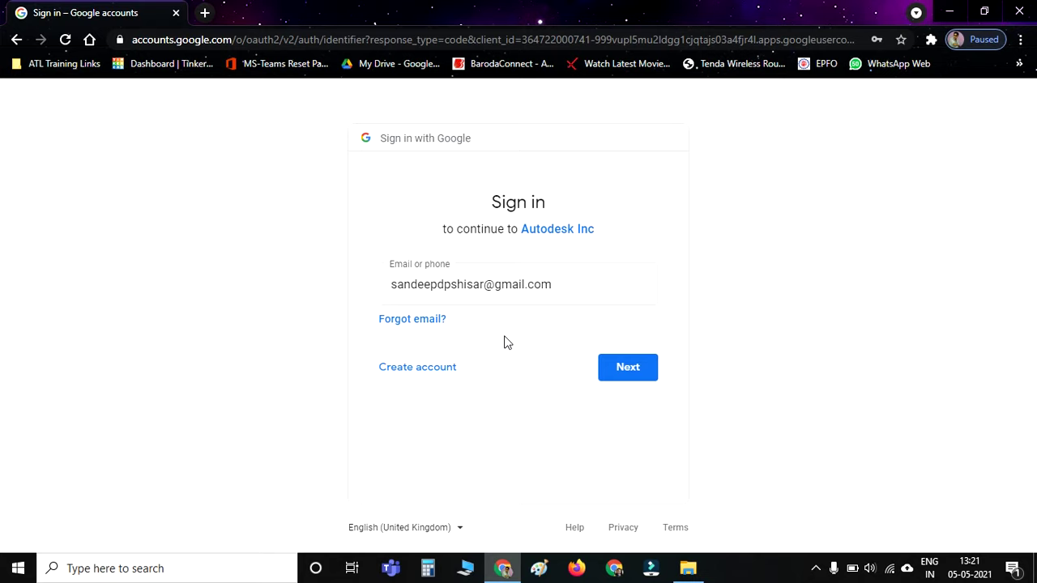
click(619, 368)
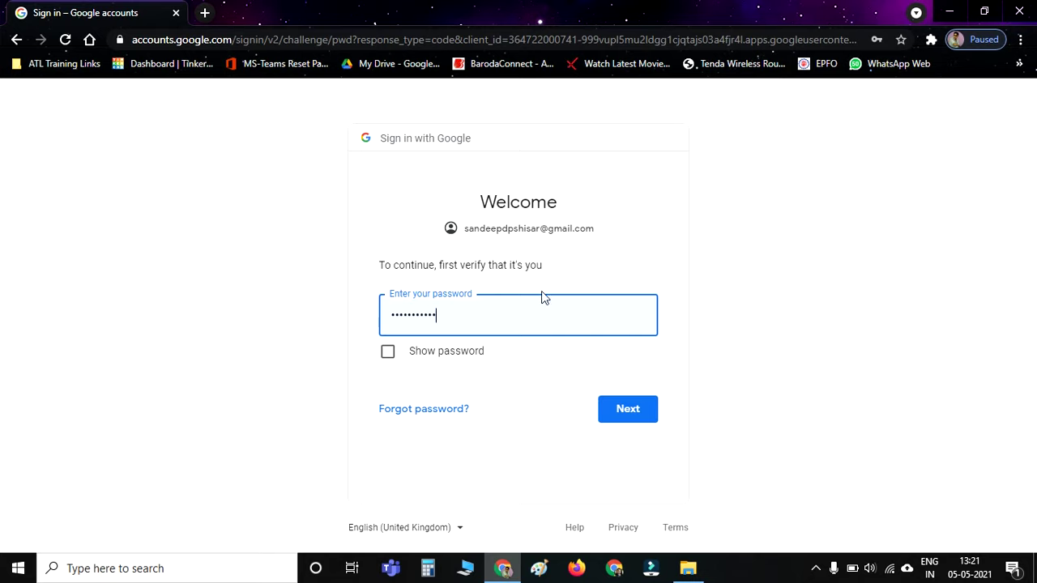
Submit the password, then create a new 3D design from the dashboard.
click(615, 426)
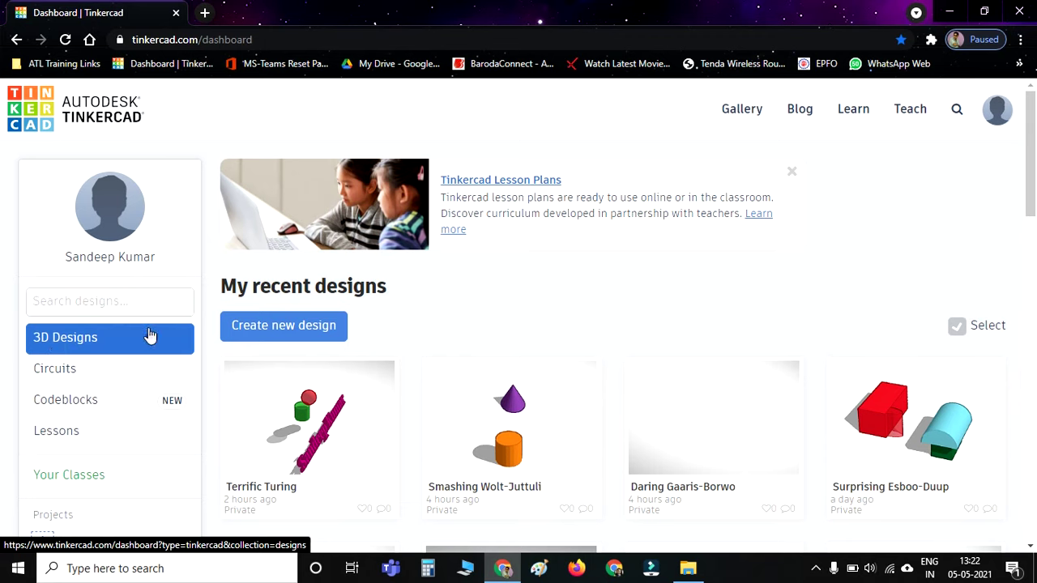
click(267, 325)
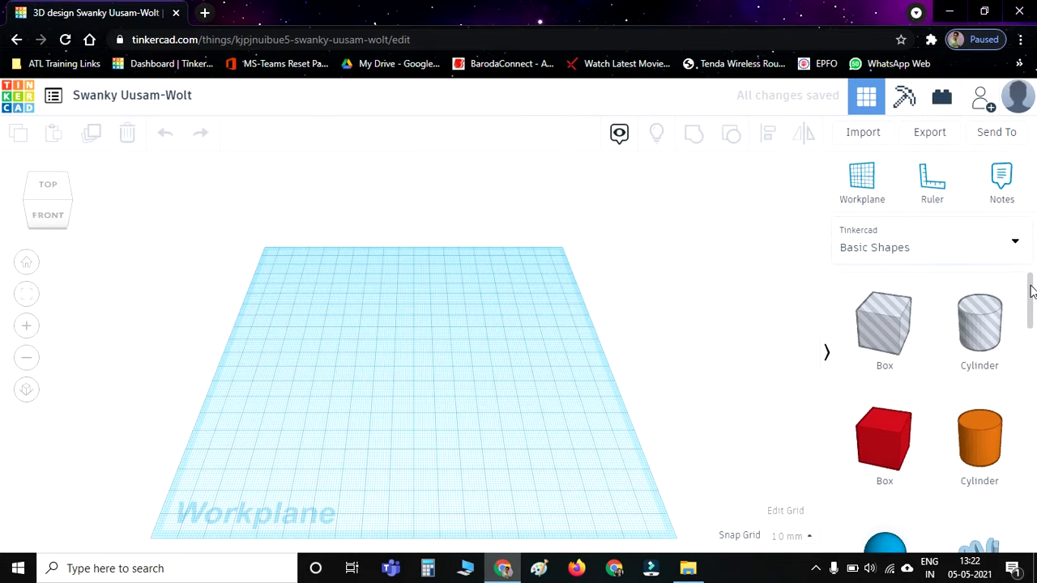
Drag an orange Cylinder from Basic Shapes onto the workplane.
mouse_move(1031, 290)
mouse_down()
mouse_move(1033, 394)
mouse_move(1032, 308)
mouse_up()
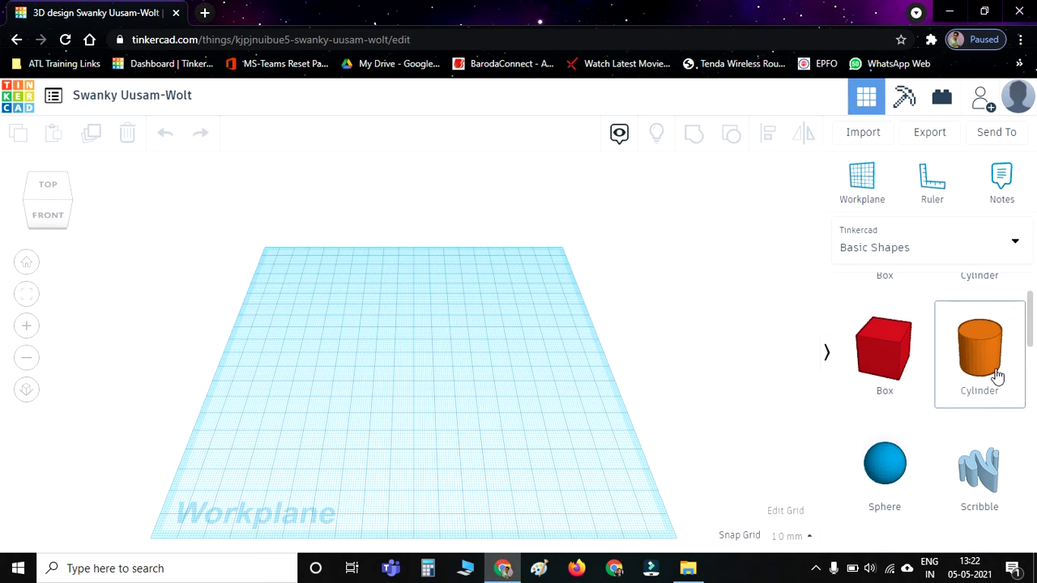
drag(997, 377, 317, 354)
click(501, 406)
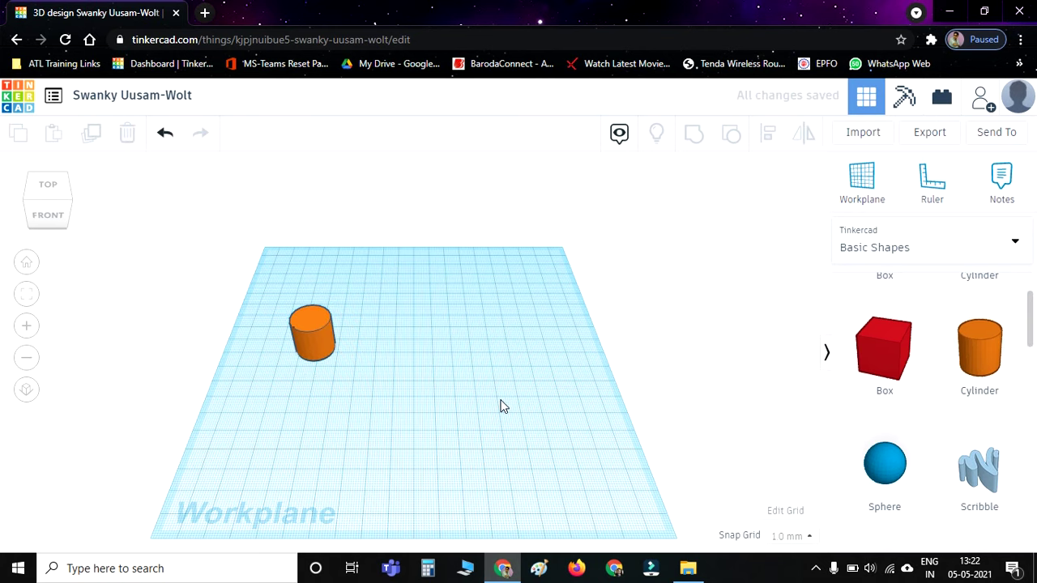
Resize the cylinder to about 40 mm wide and 46 mm tall.
click(319, 347)
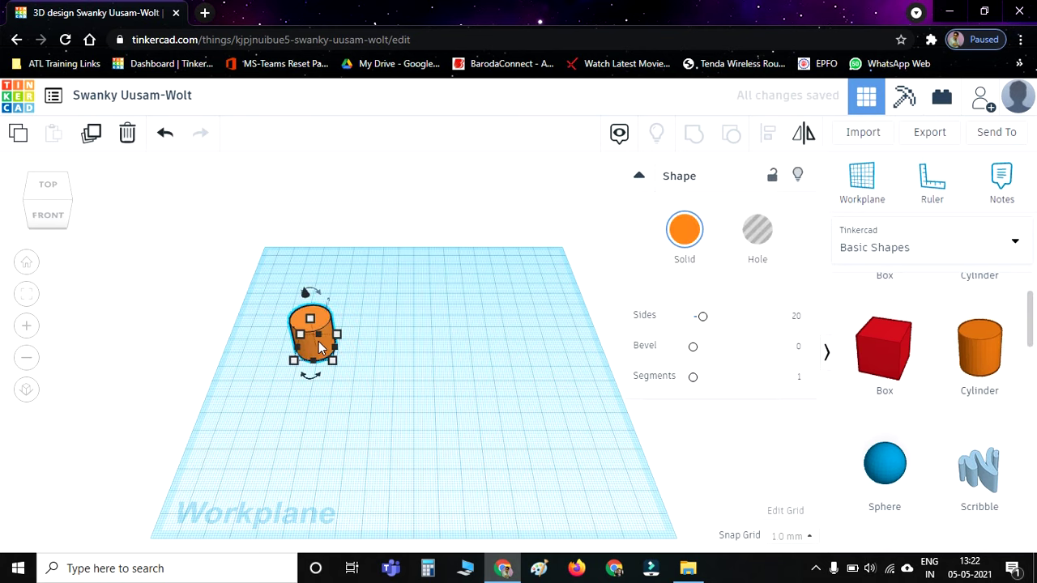
mouse_move(329, 364)
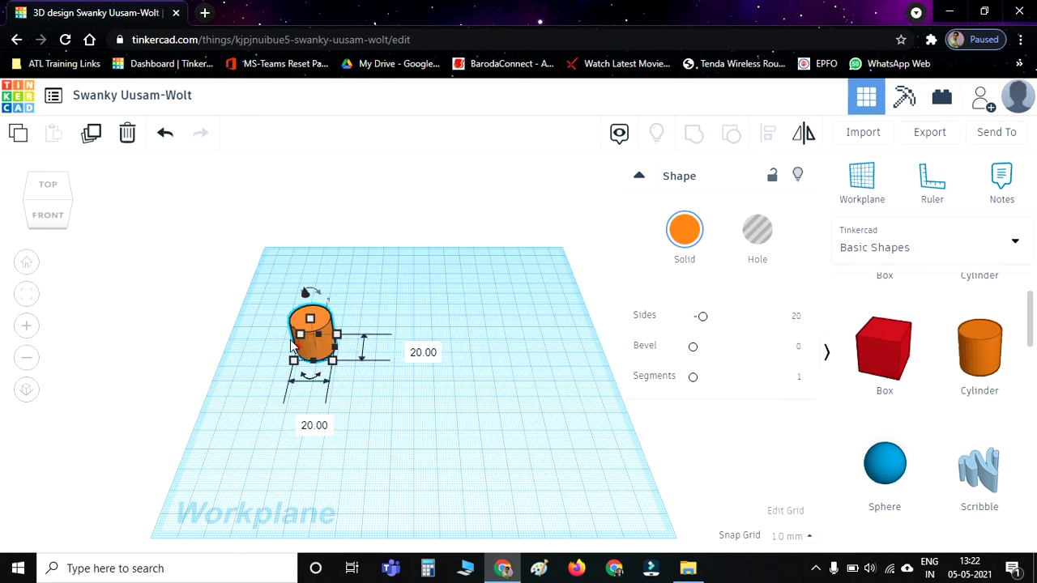
drag(329, 365, 370, 388)
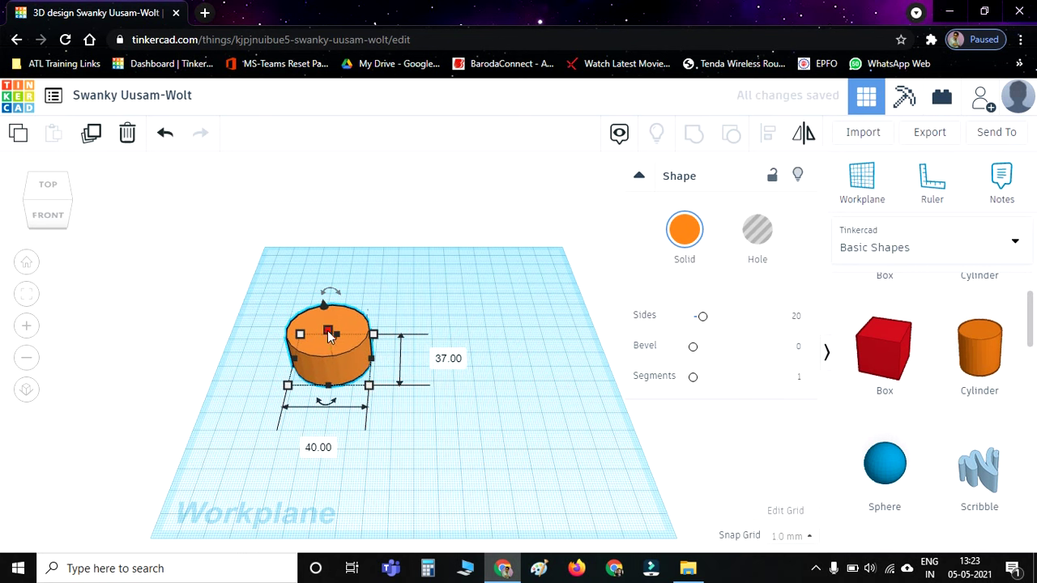
drag(330, 337, 321, 288)
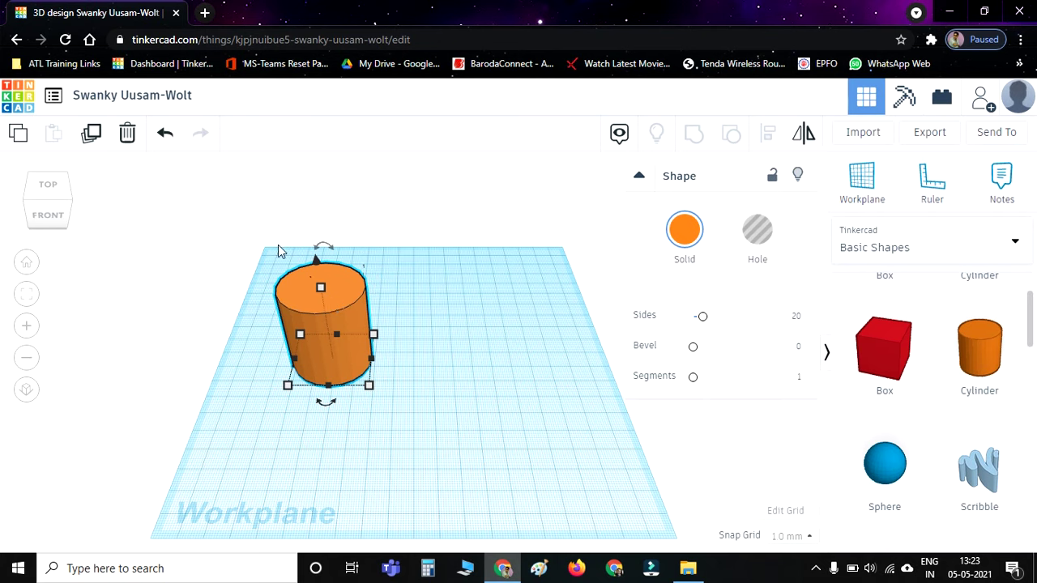
Set the cylinder's elevation to -1.00 mm using the elevation cone.
click(433, 287)
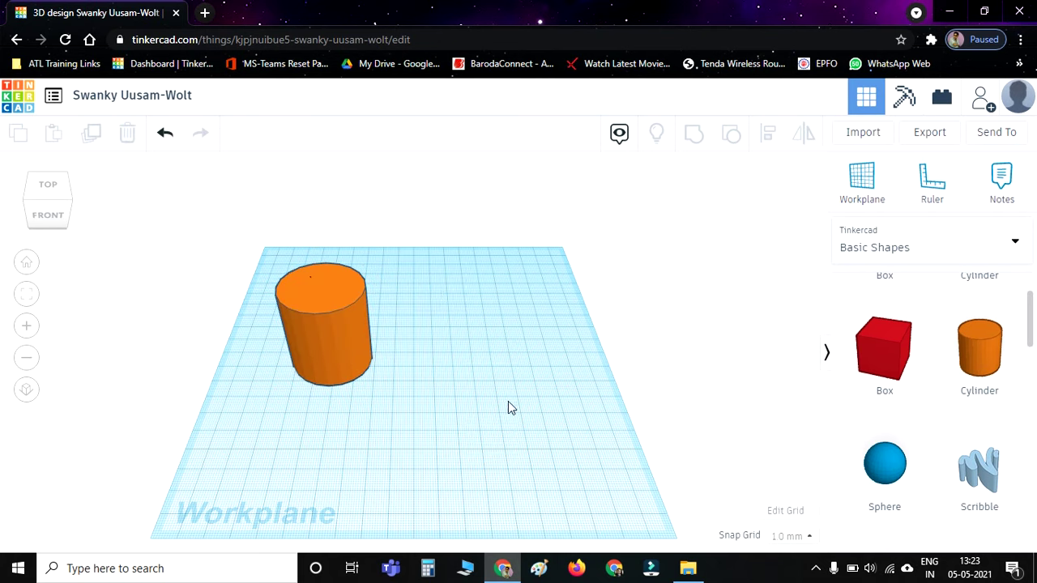
click(329, 348)
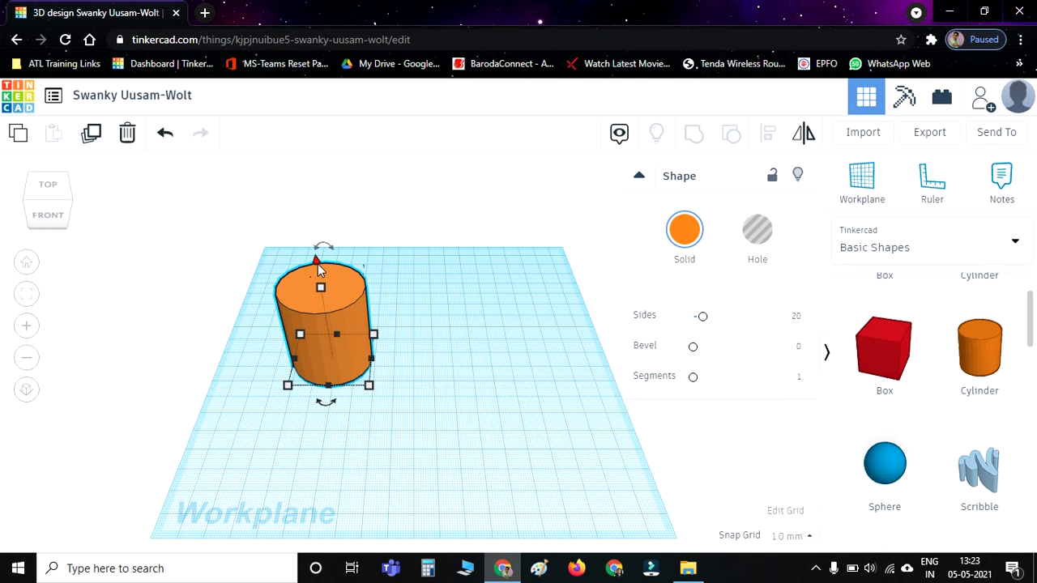
drag(316, 266, 328, 260)
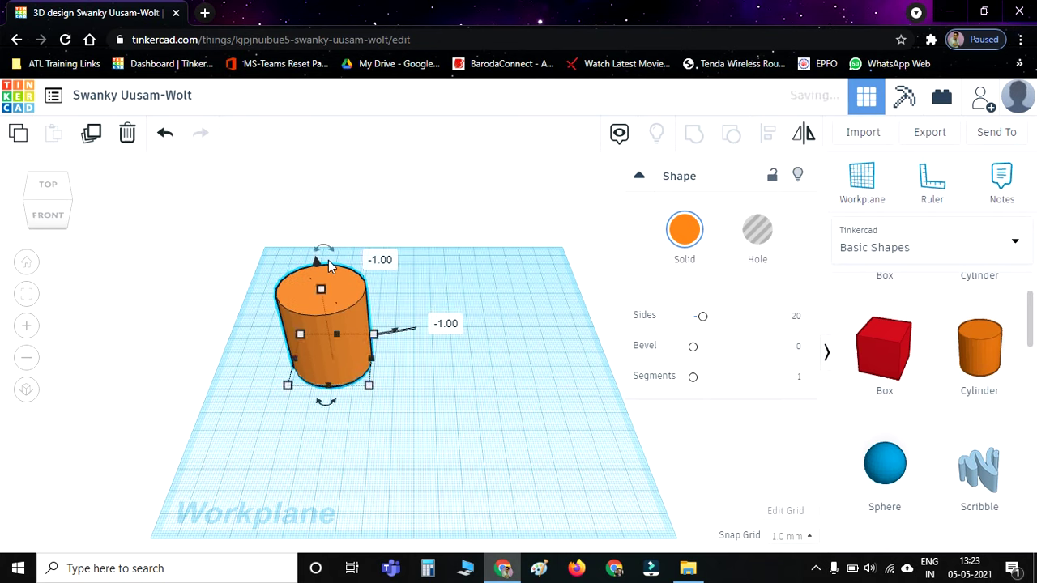
click(497, 395)
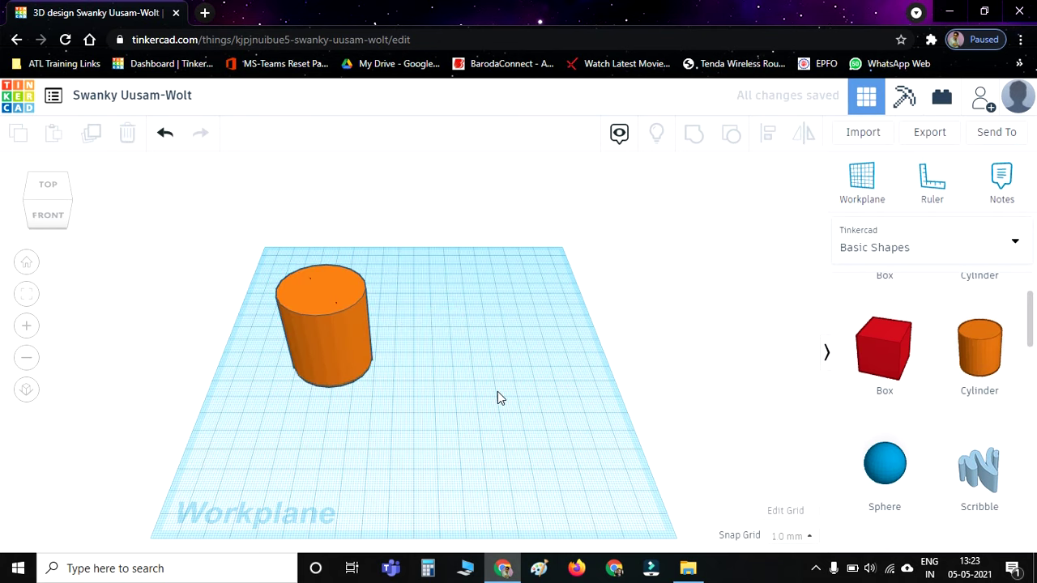